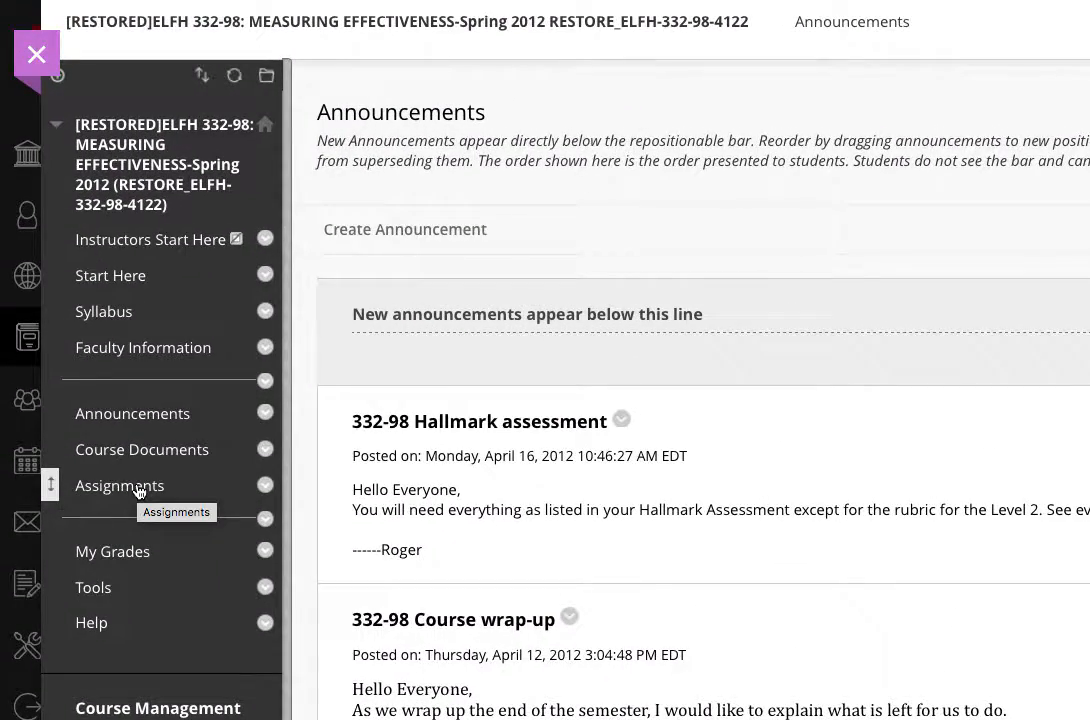
Open the course's Assignments area and start creating a new assignment
left_click(139, 487)
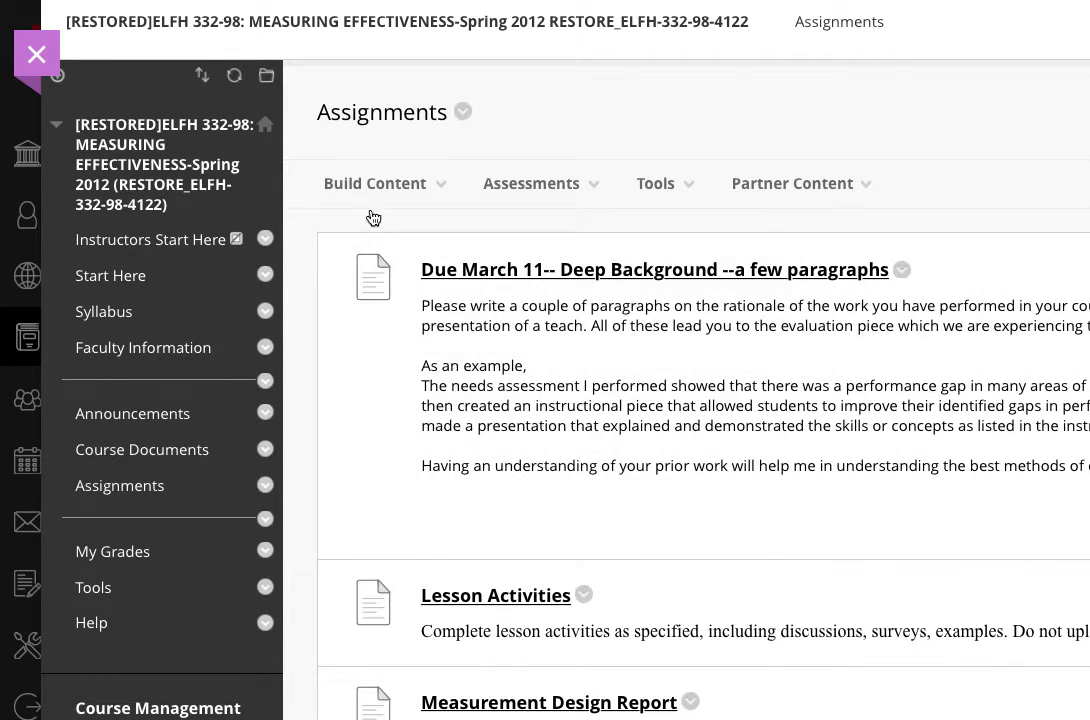
left_click(378, 210)
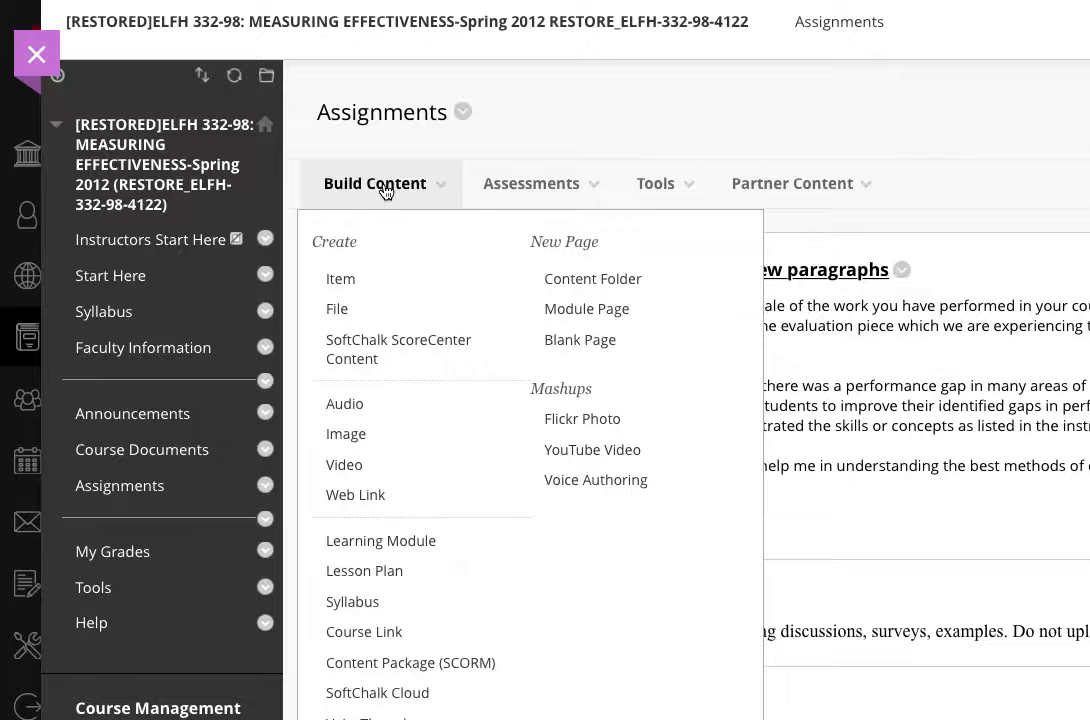
left_click(527, 188)
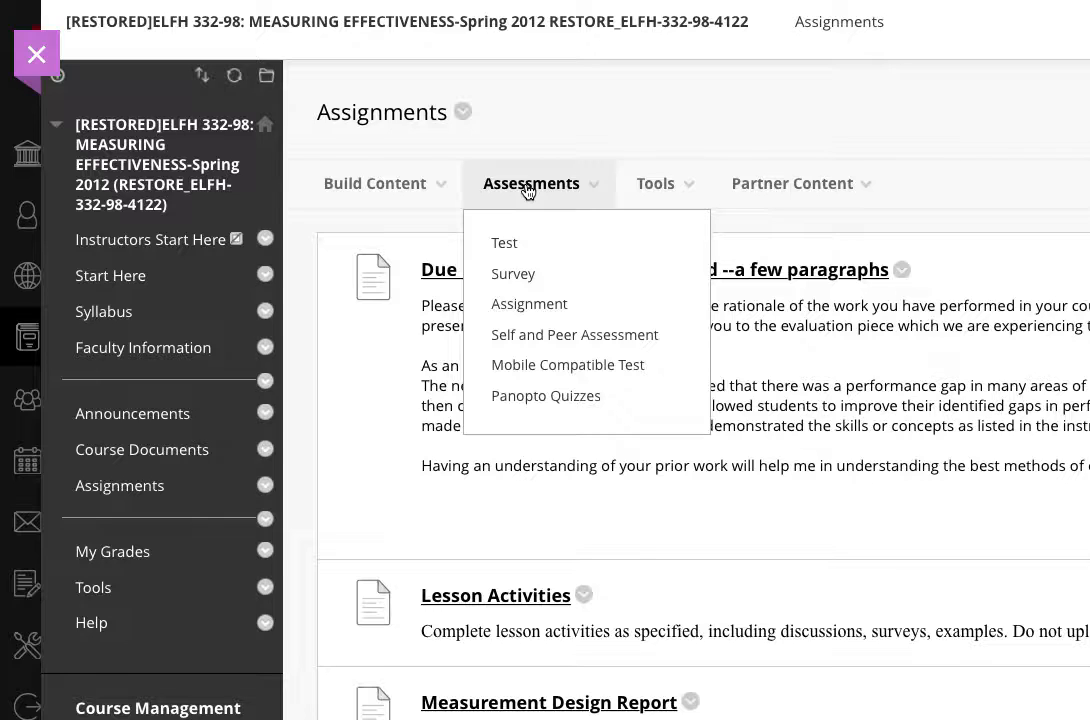
left_click(543, 313)
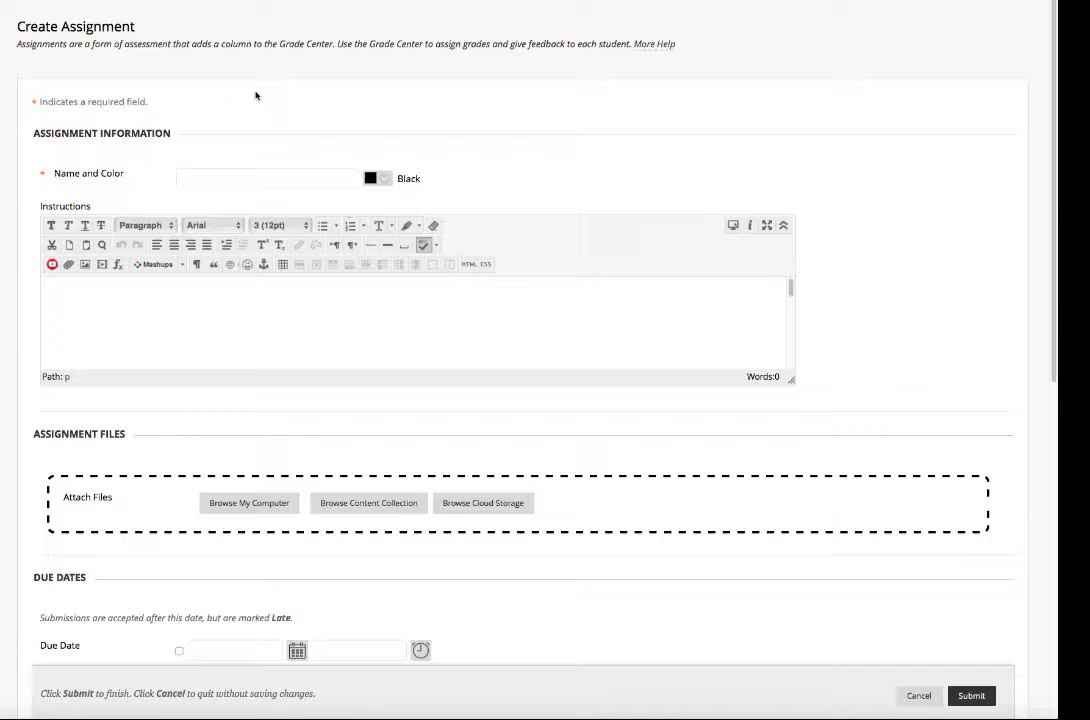
Name the assignment "Test" and enter "Instructions" as its instructions text
left_click(244, 175)
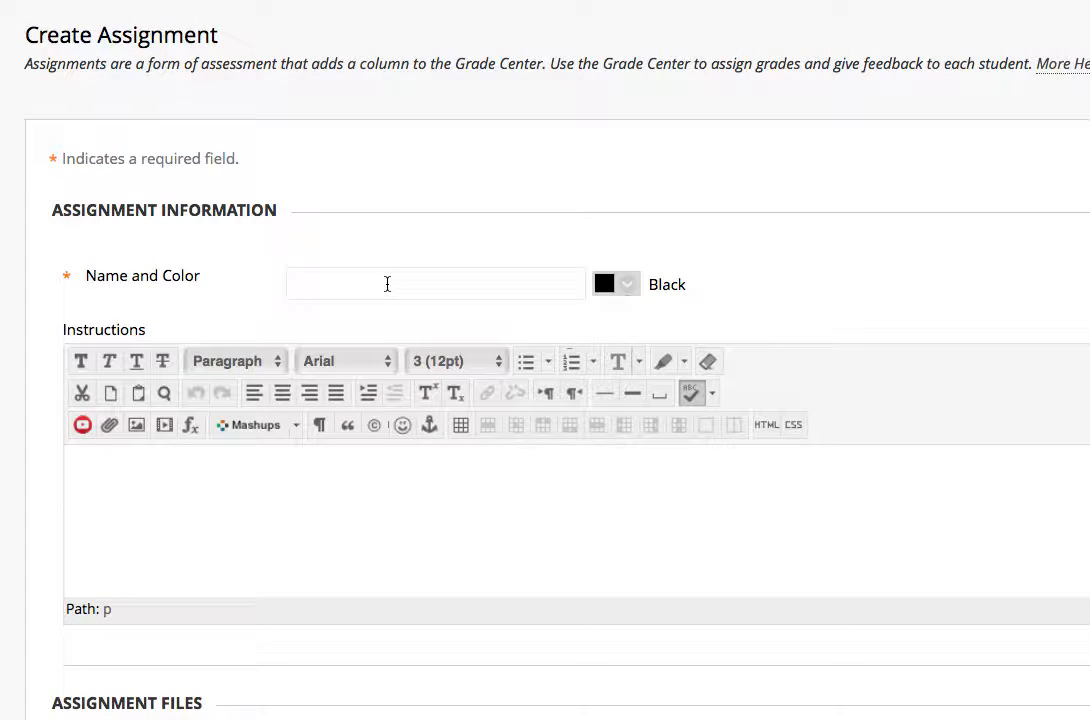
type("Test")
left_click(380, 515)
type("Instruct")
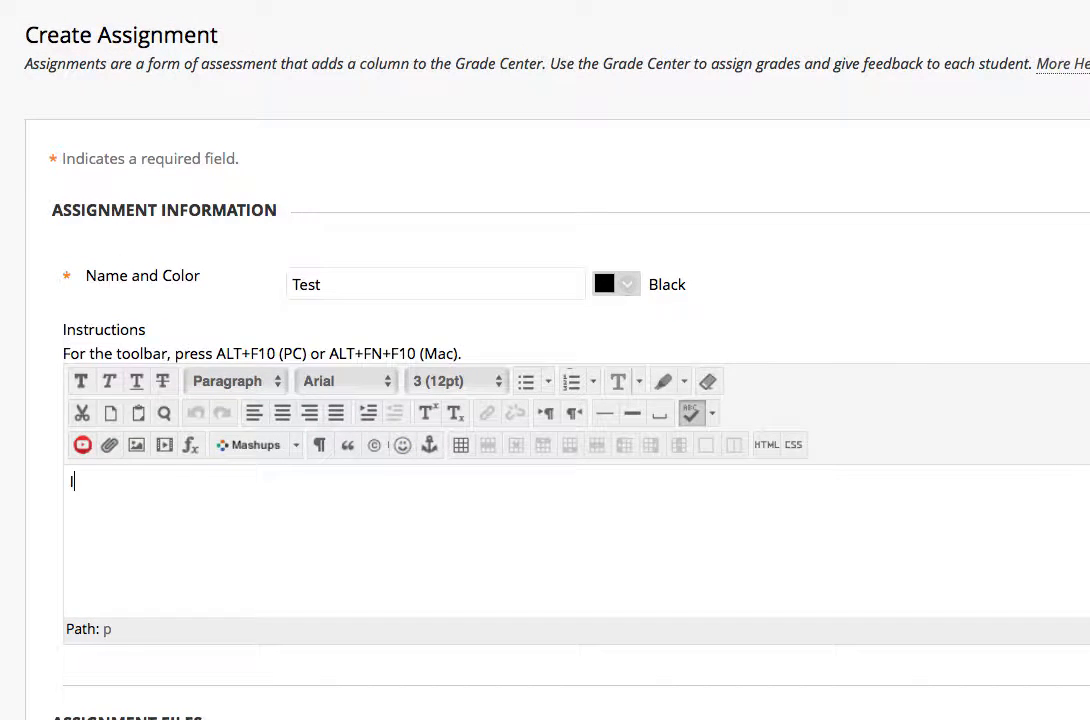
type("ions")
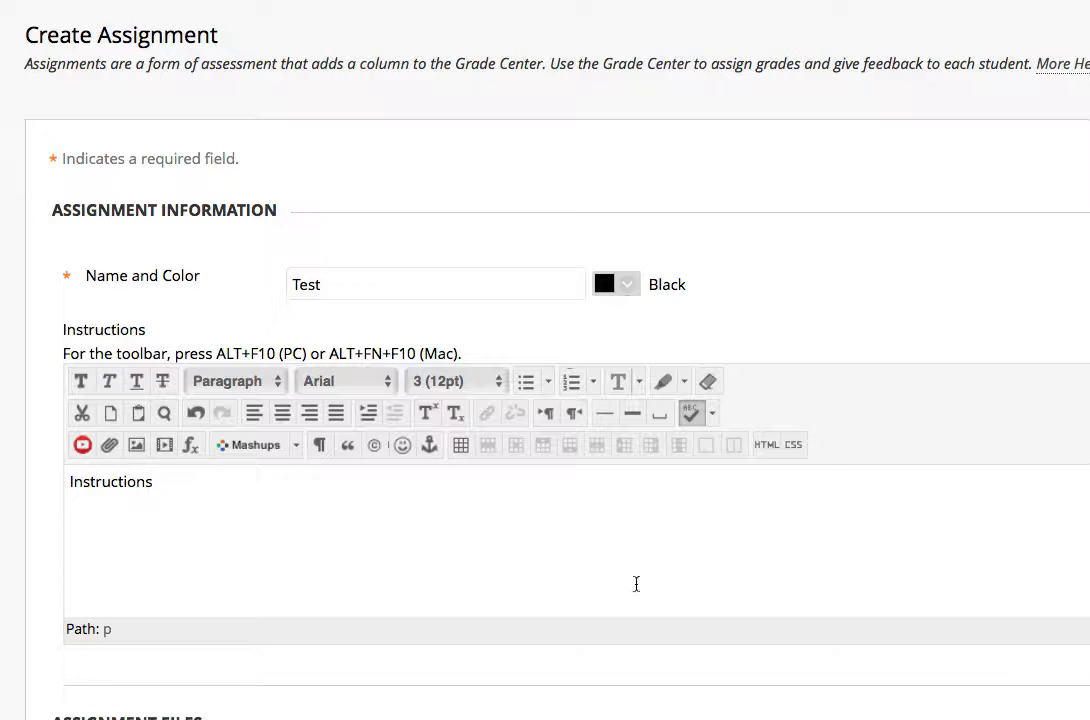
Attach the file sample contract.tiff from the computer to the assignment
scroll(552, 533, "down", 3)
scroll(724, 692, "down", 2)
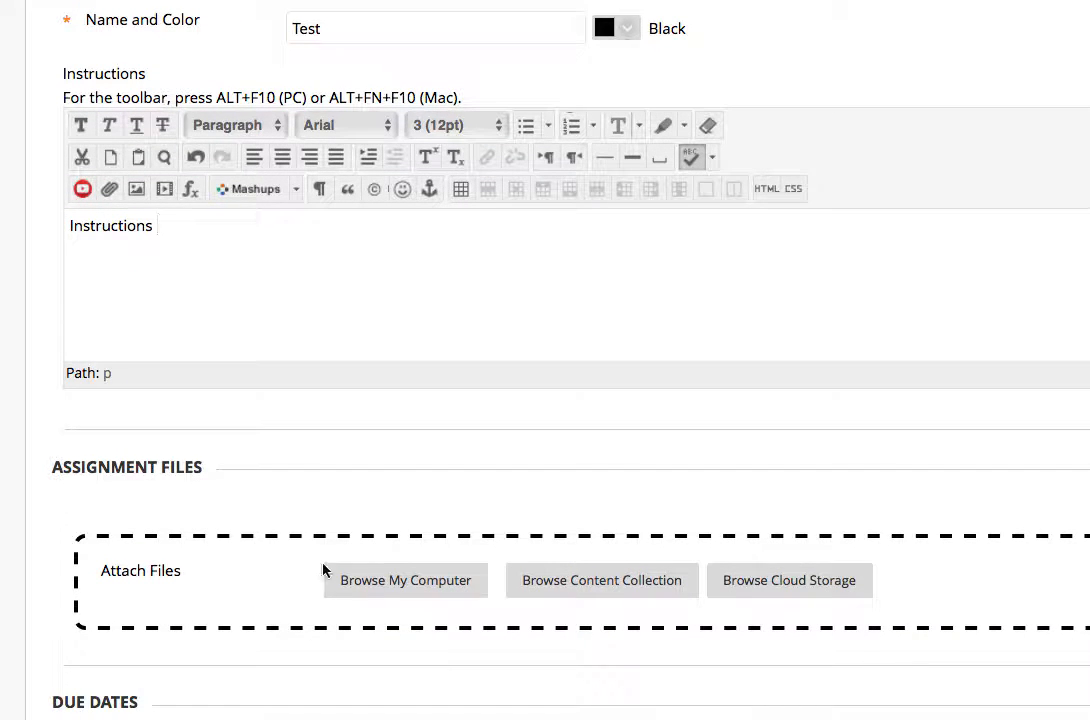
scroll(378, 623, "up", 1)
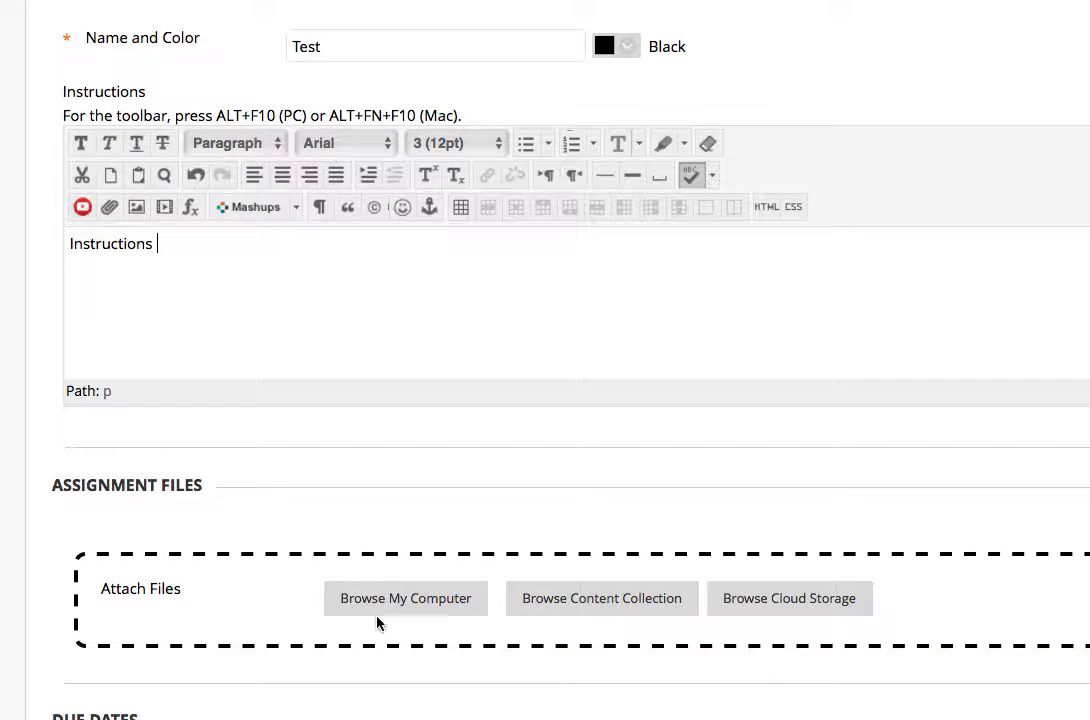
left_click(427, 598)
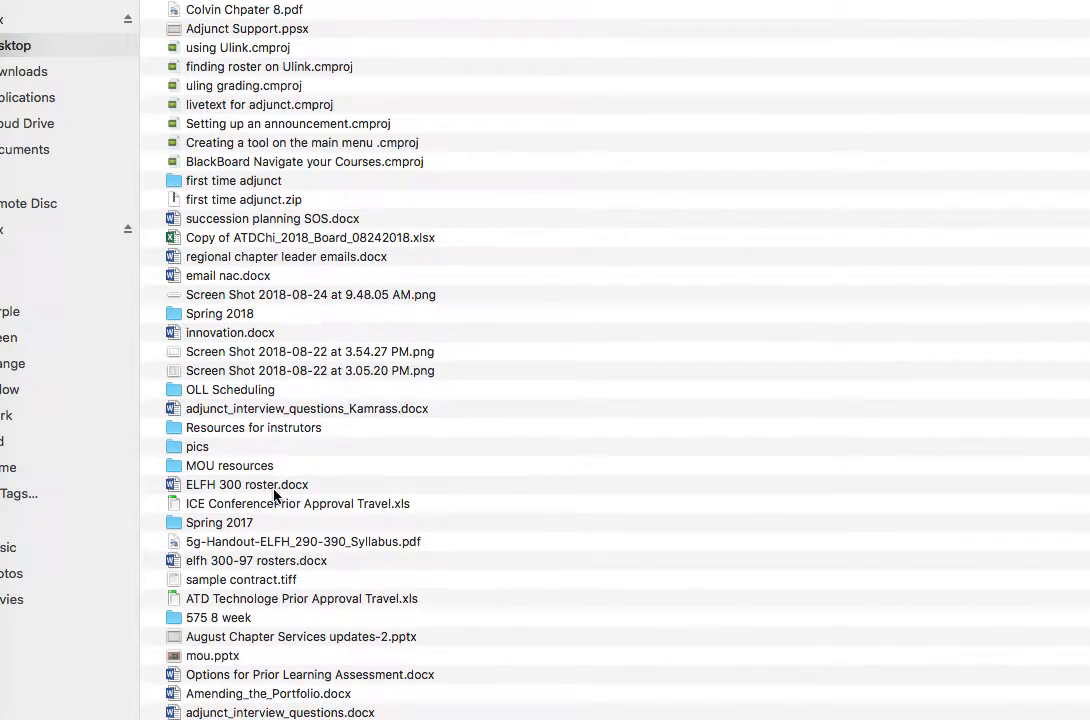
left_click(245, 579)
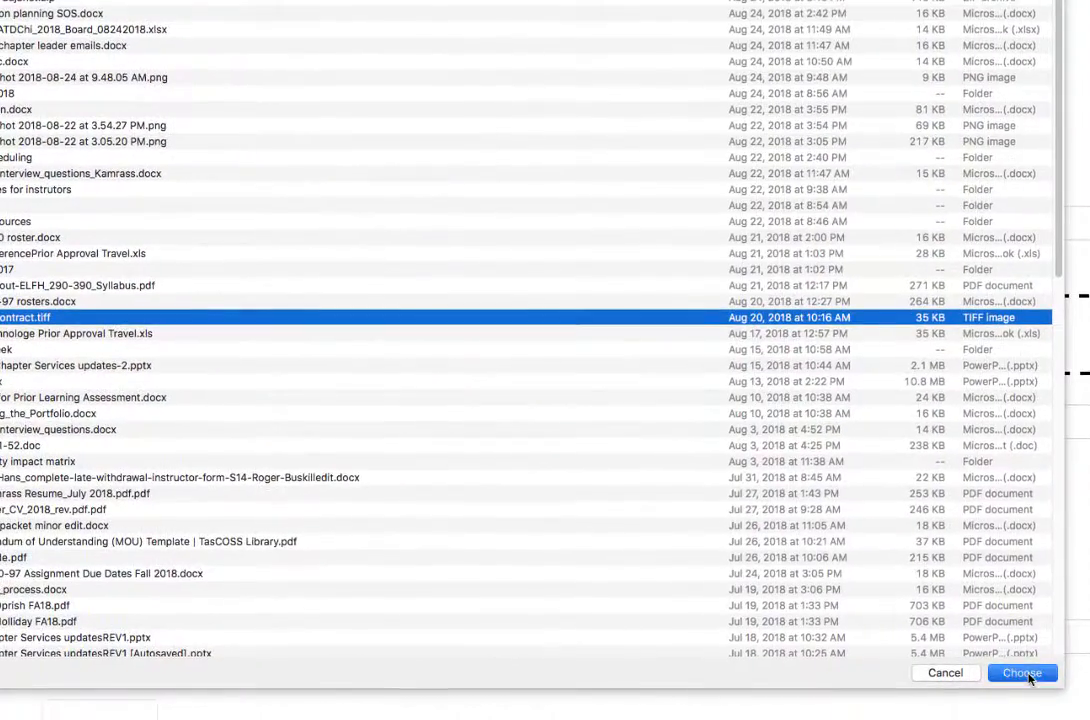
left_click(1025, 673)
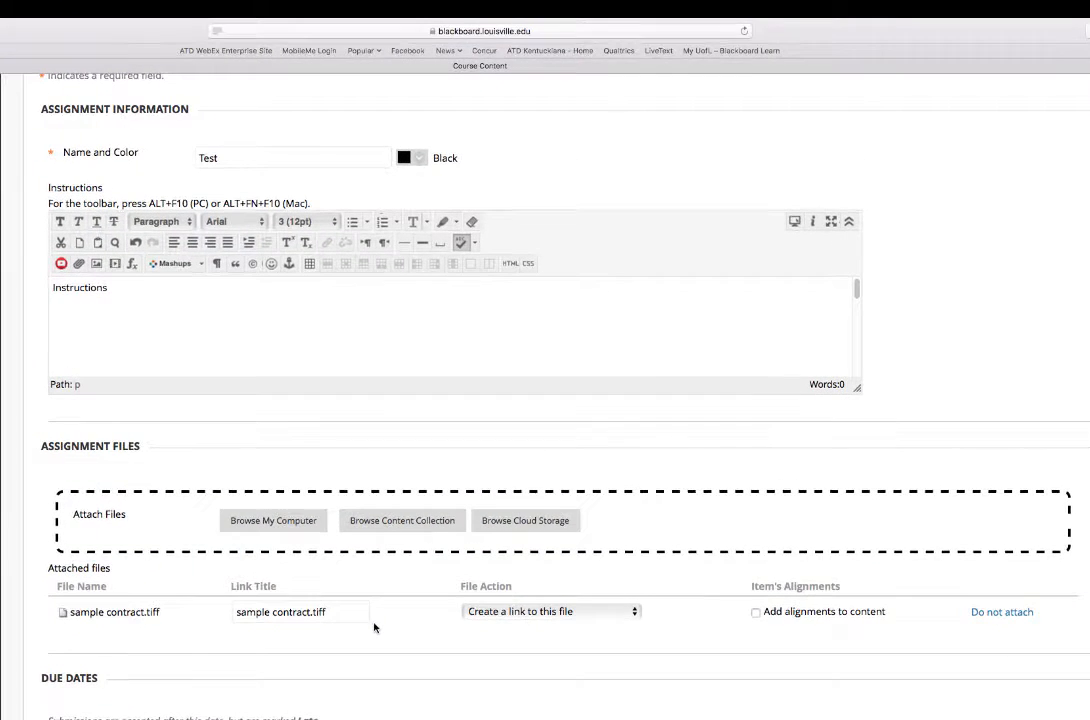
Set the assignment's points possible to 5 in the grading section
scroll(374, 627, "down", 5)
left_click(226, 557)
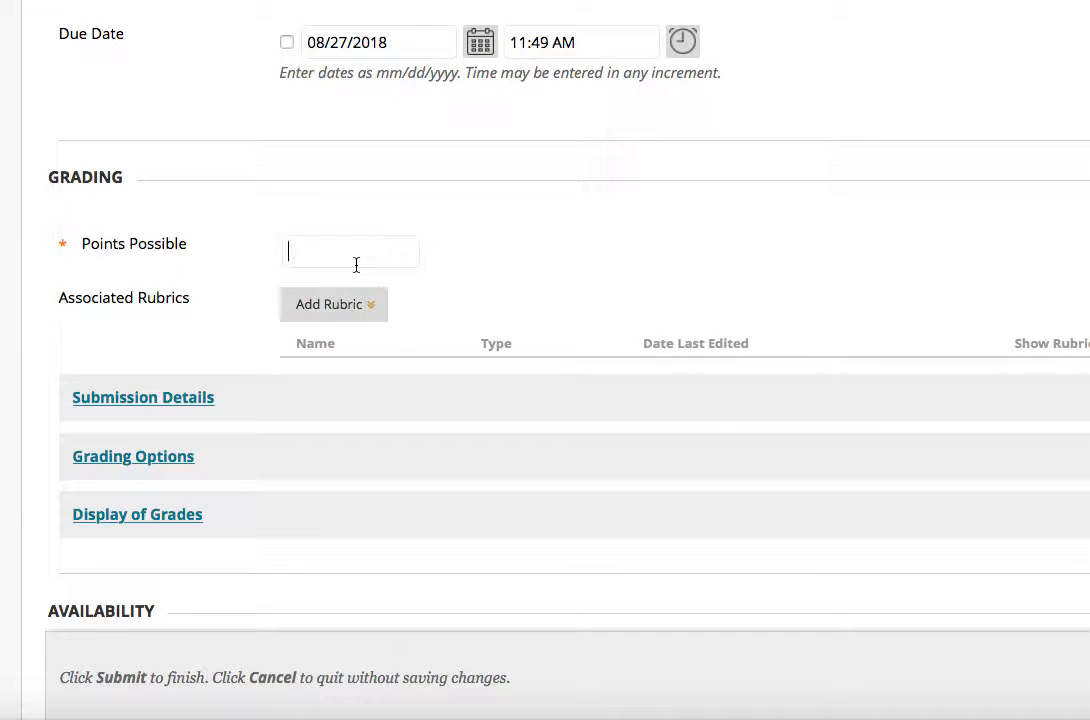
type("5")
left_click(362, 314)
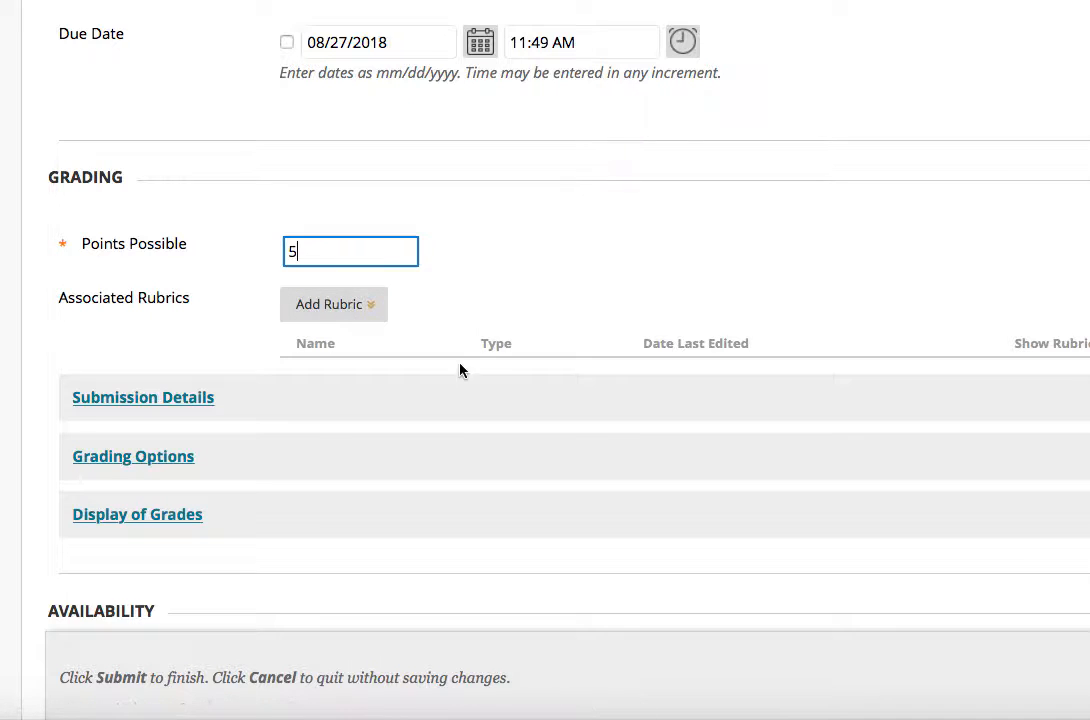
Try SafeAssign plagiarism checking with student access to originality reports in the submission details, and clear both options again
left_click(195, 400)
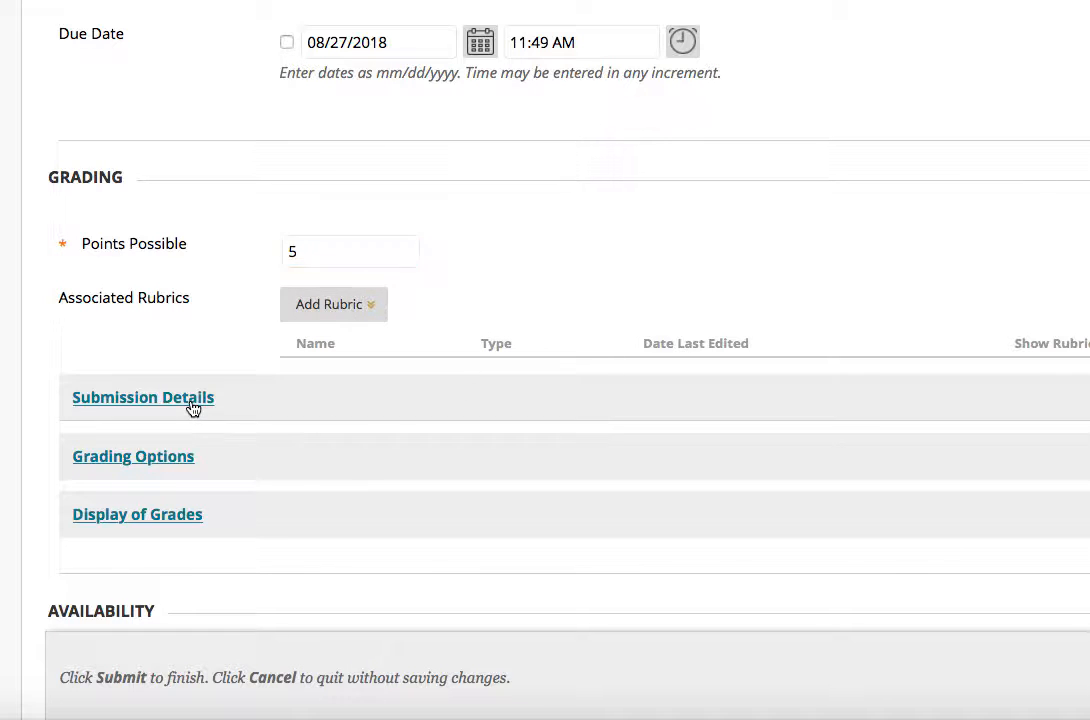
scroll(868, 121, "down", 5)
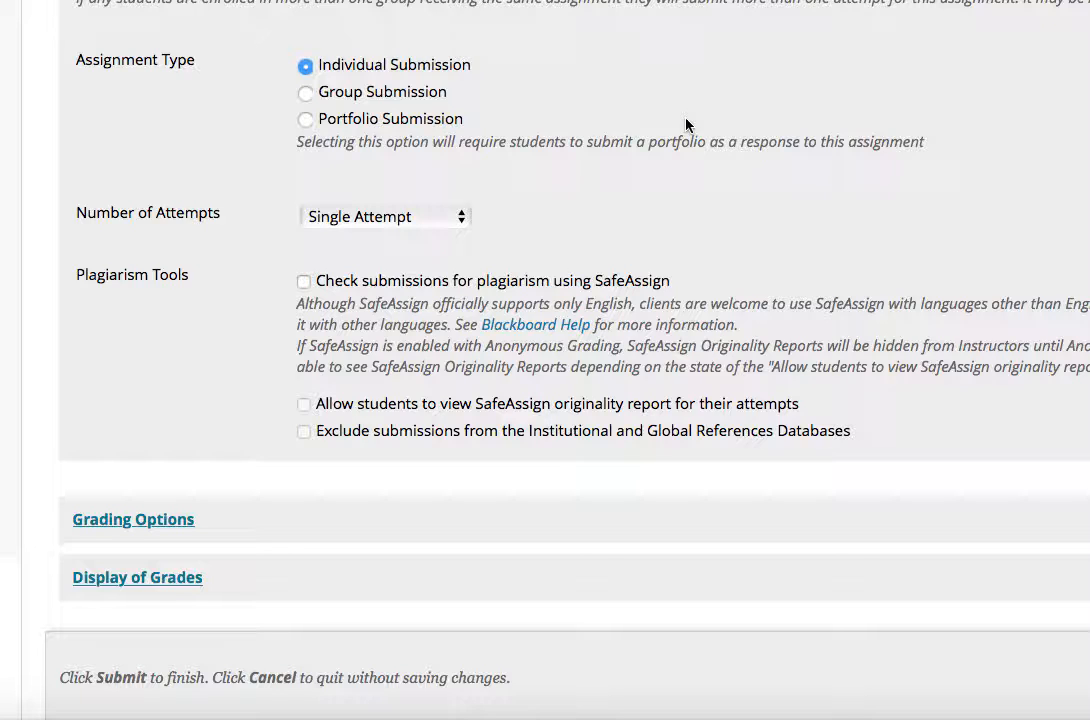
left_click(303, 282)
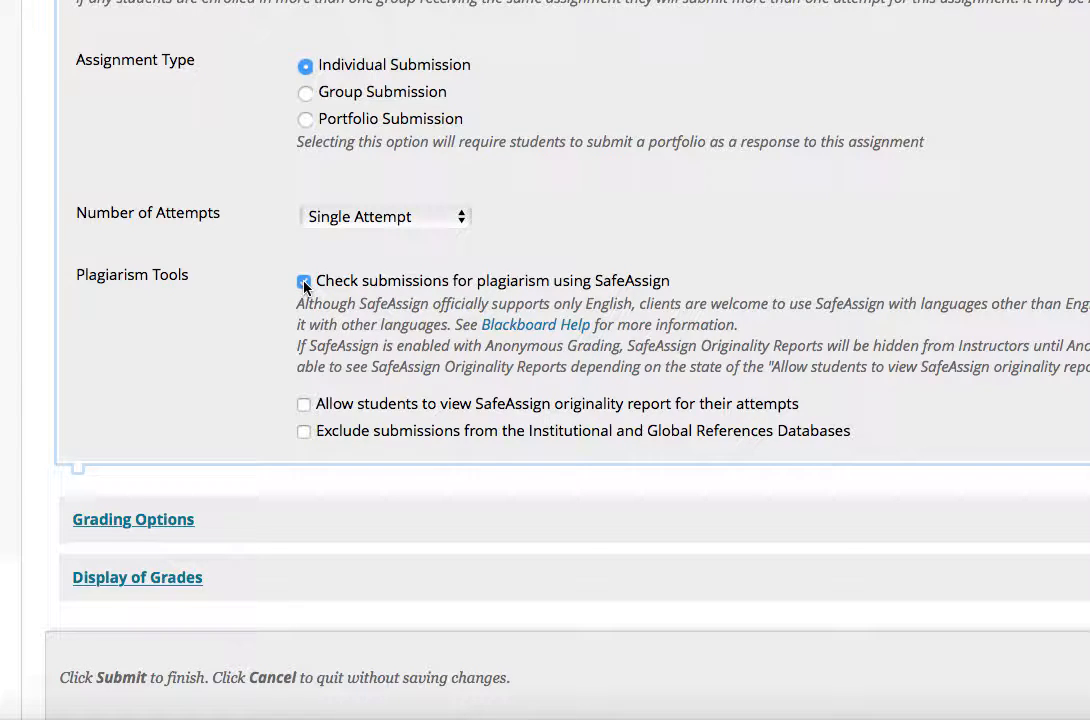
scroll(338, 320, "down", 2)
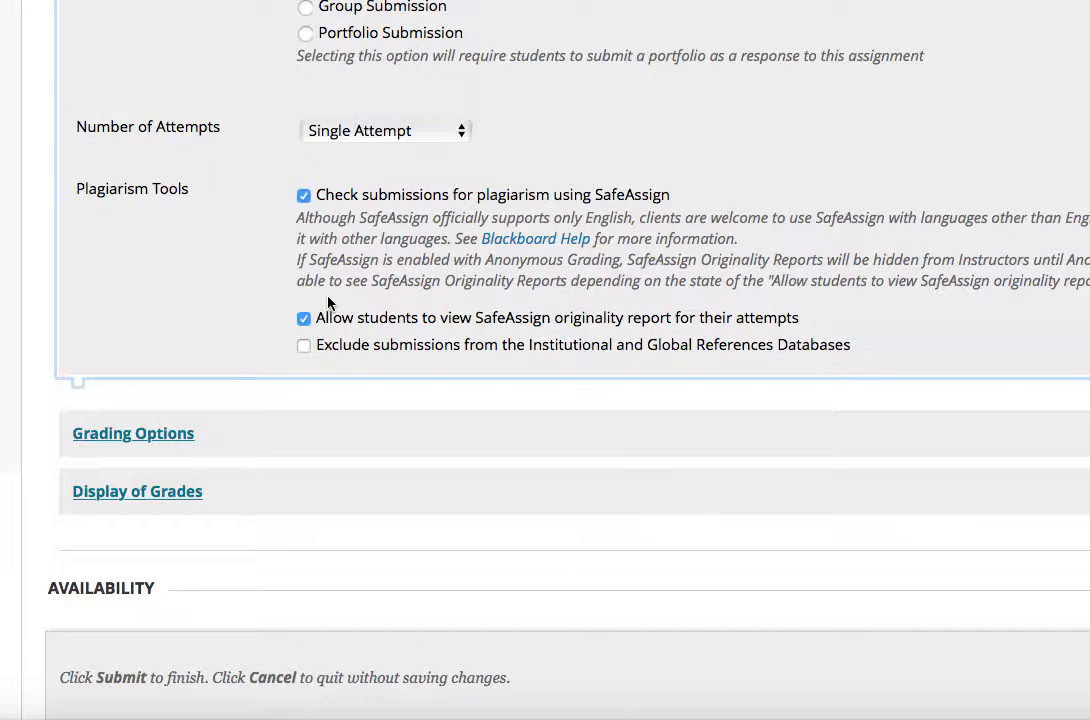
left_click(304, 319)
left_click(303, 196)
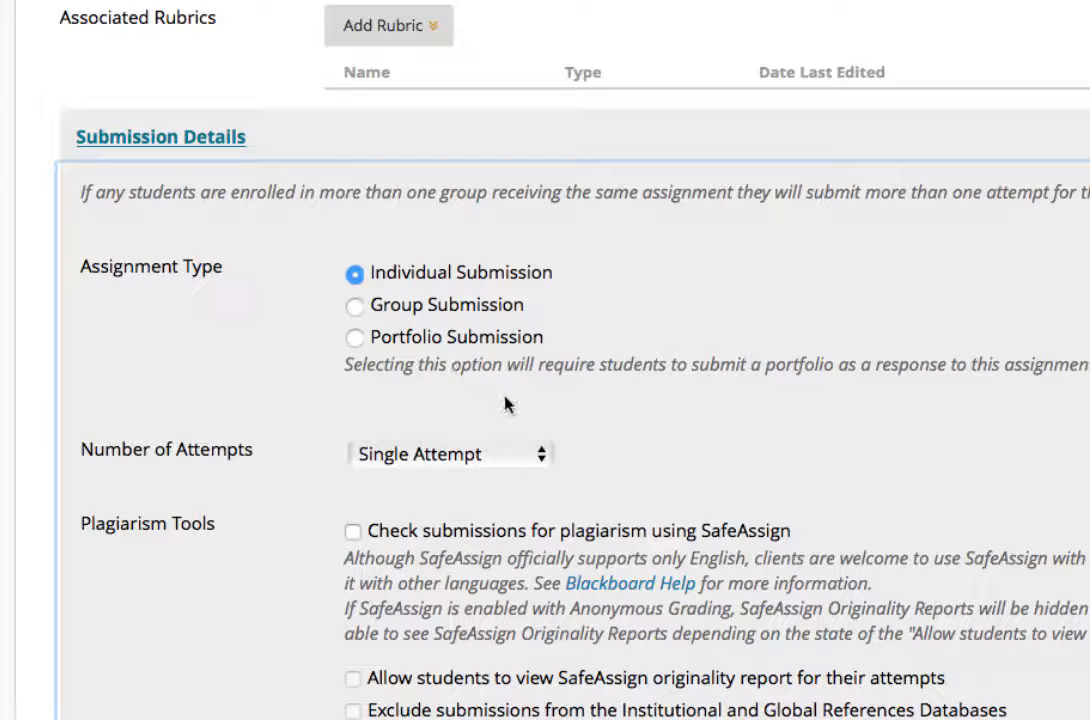
Review the available choices for number of attempts and the anonymous and delegated grading options
left_click(543, 455)
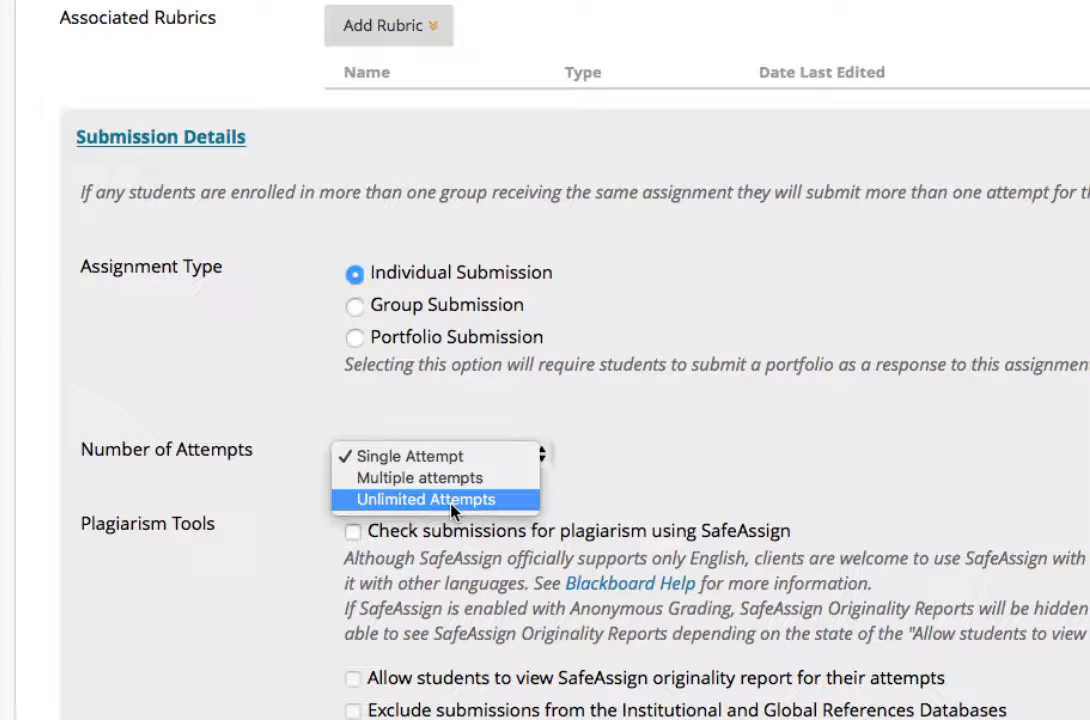
left_click(614, 455)
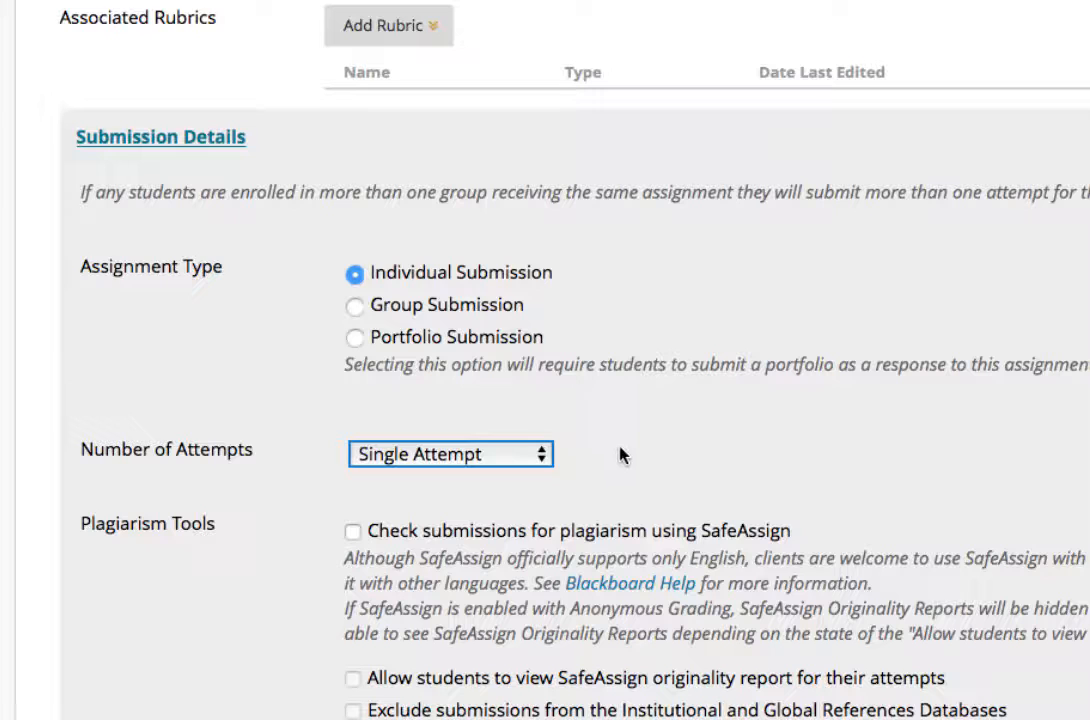
scroll(190, 497, "down", 5)
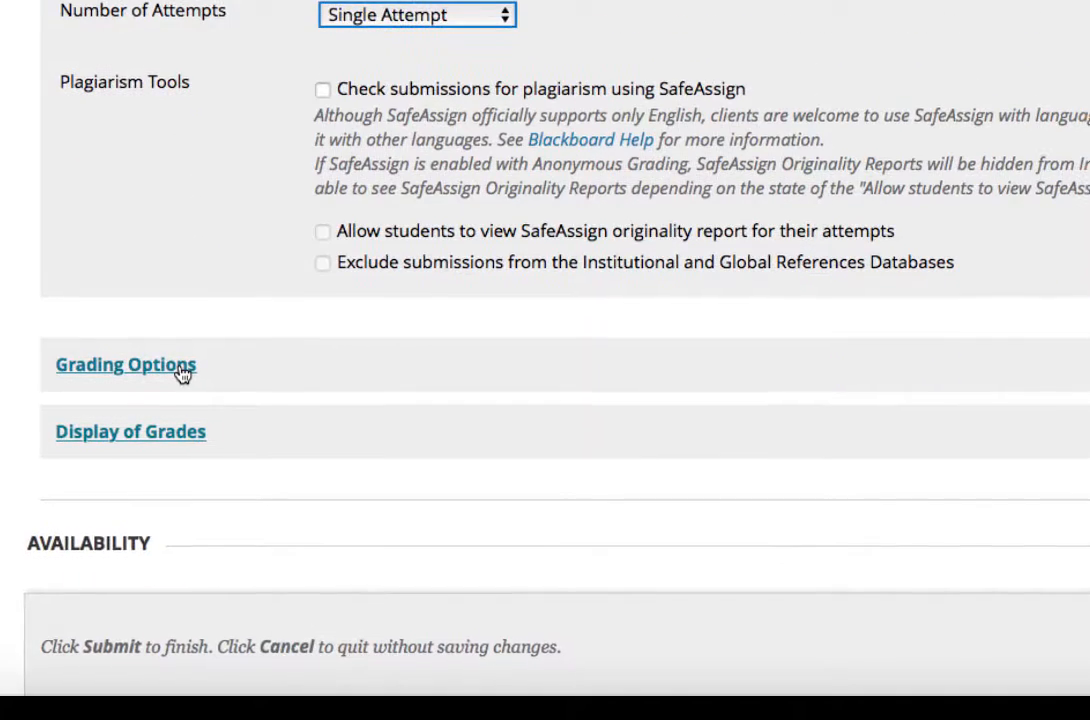
left_click(188, 496)
scroll(631, 514, "down", 1)
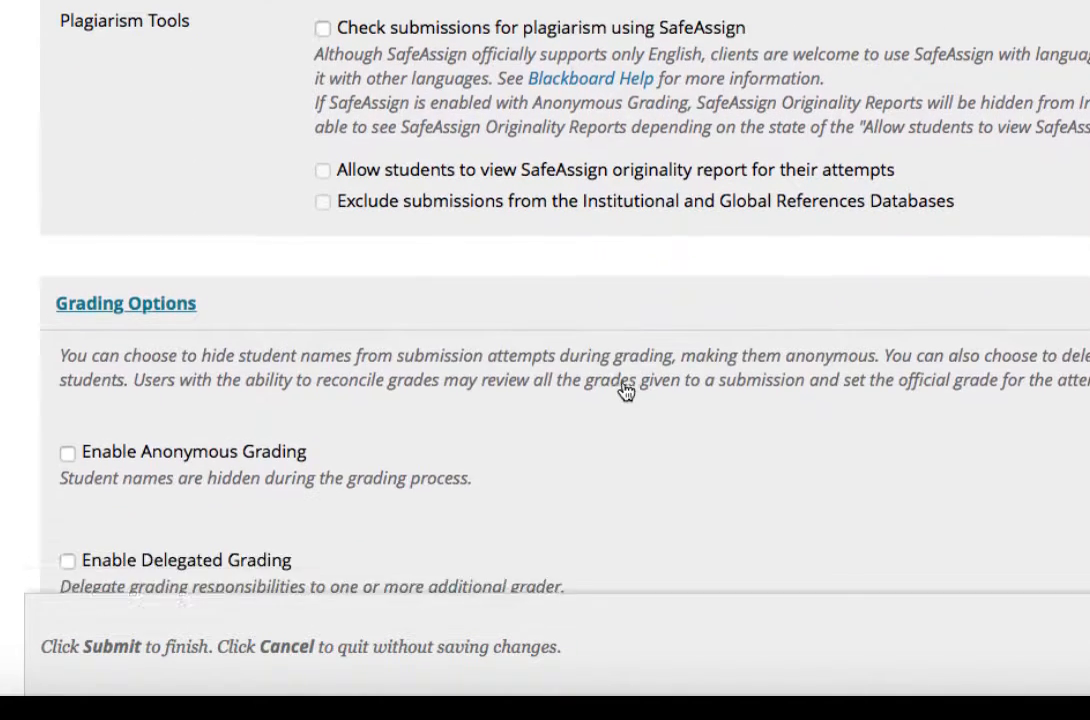
scroll(625, 390, "down", 3)
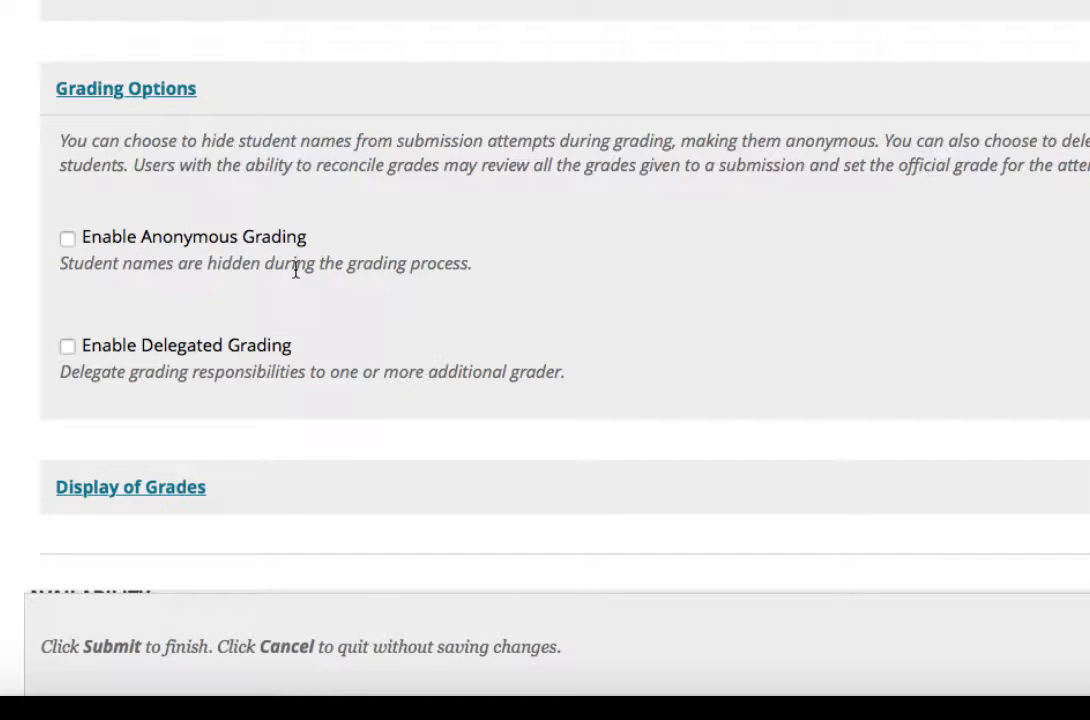
scroll(295, 270, "down", 4)
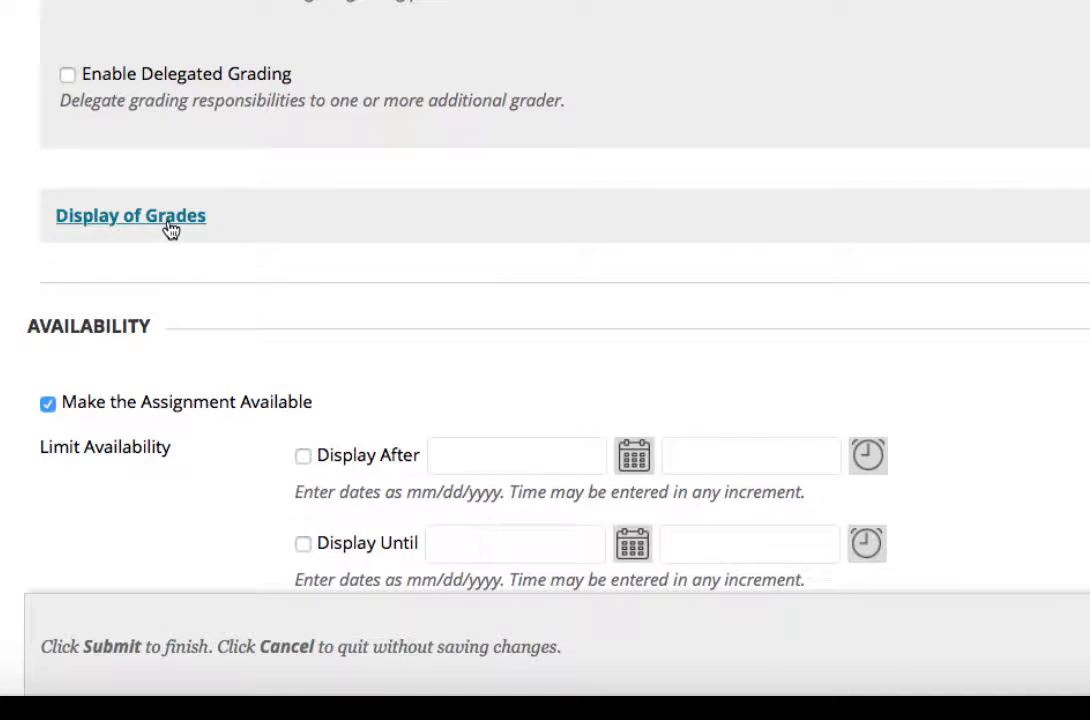
Review the grade display settings, including the formats offered for the primary display
left_click(170, 228)
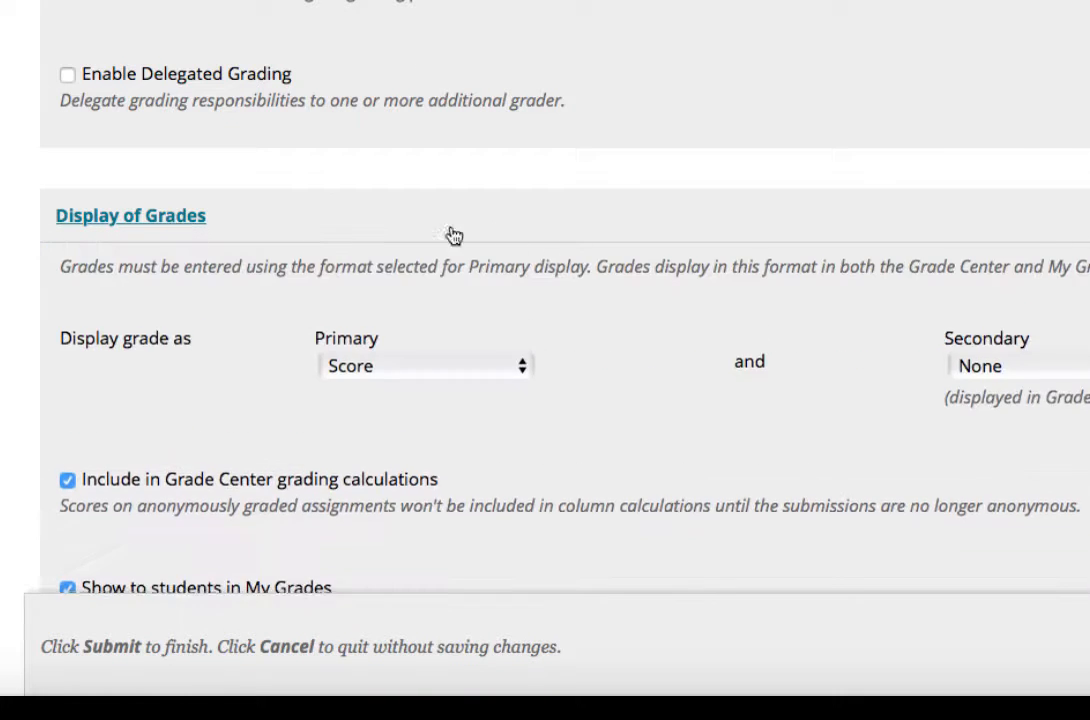
scroll(562, 224, "down", 4)
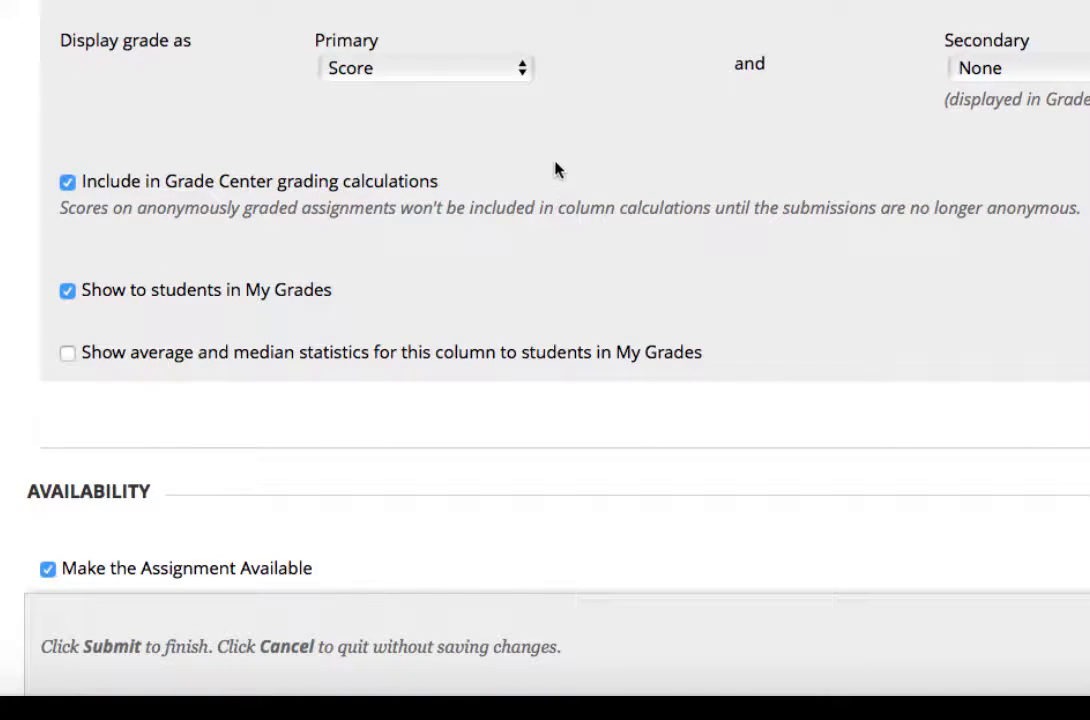
left_click(521, 75)
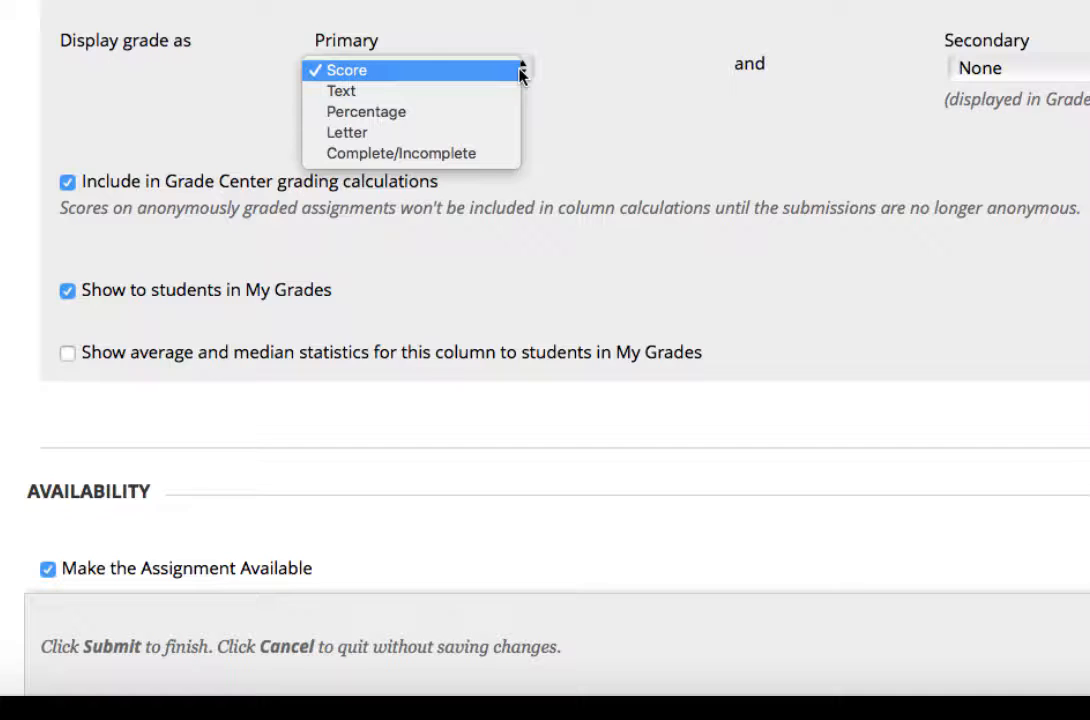
left_click(620, 83)
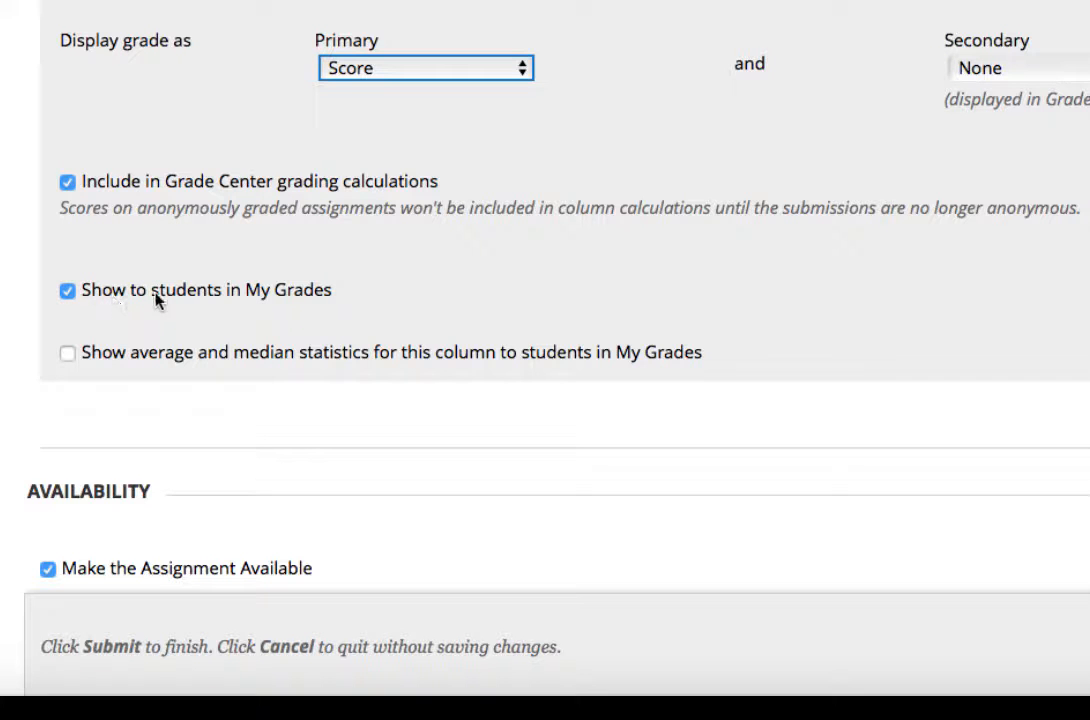
Try limiting the assignment's availability with Display After and Display Until dates, check their date calendars, and clear both limits again
scroll(207, 353, "down", 4)
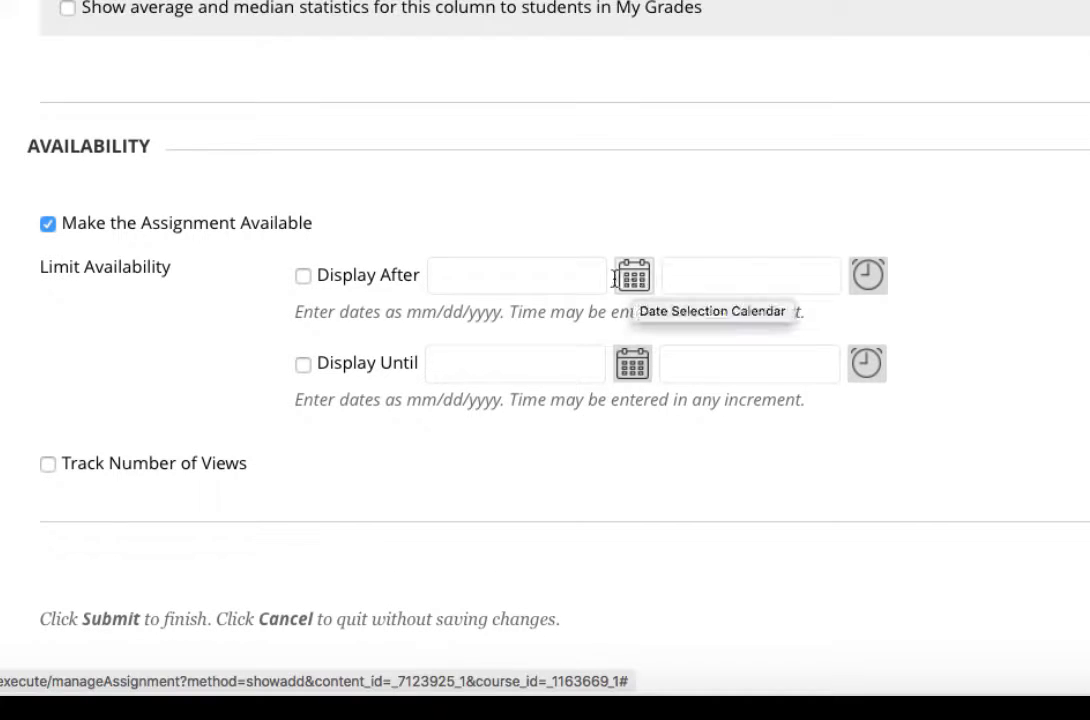
left_click(303, 276)
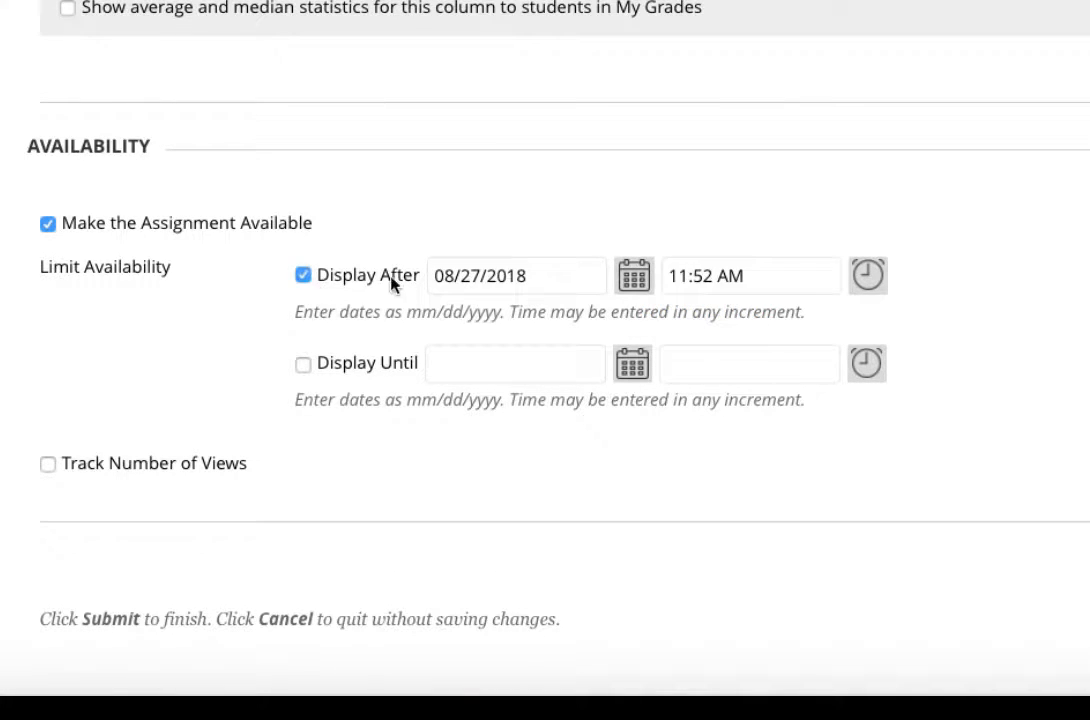
left_click(628, 283)
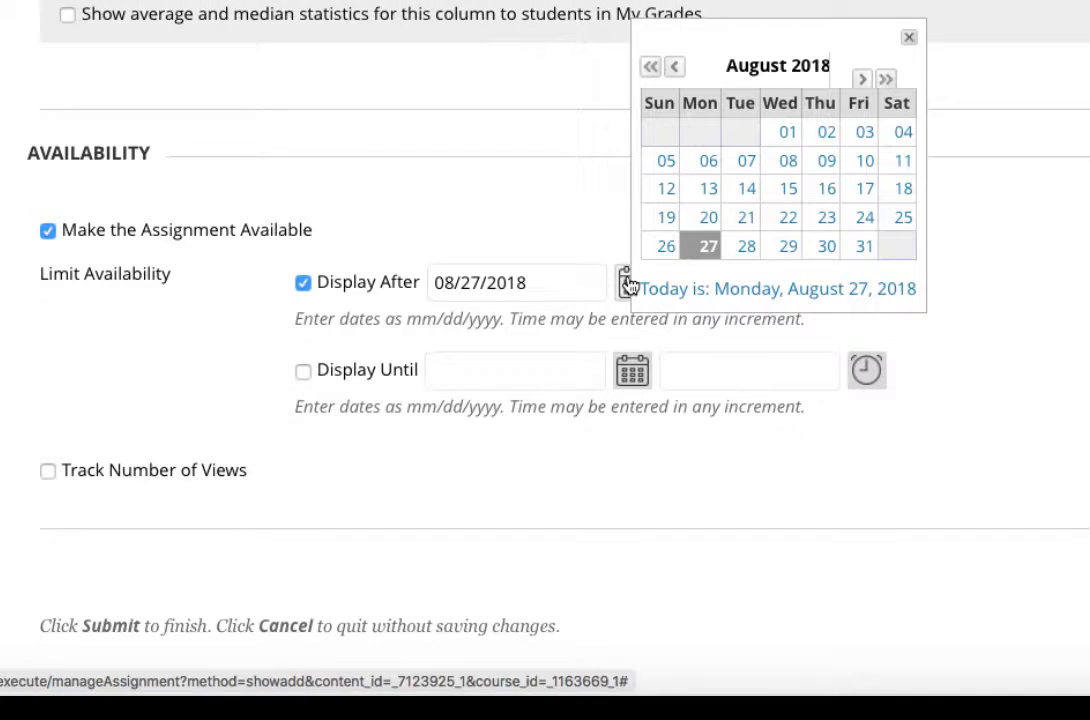
left_click(424, 236)
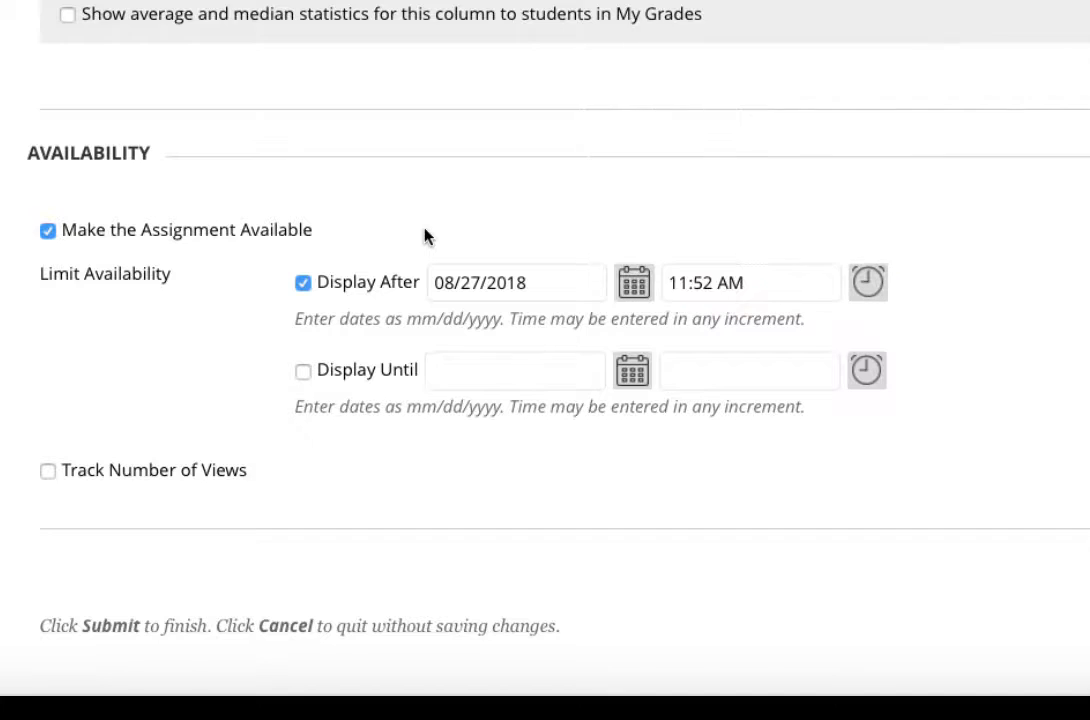
left_click(303, 372)
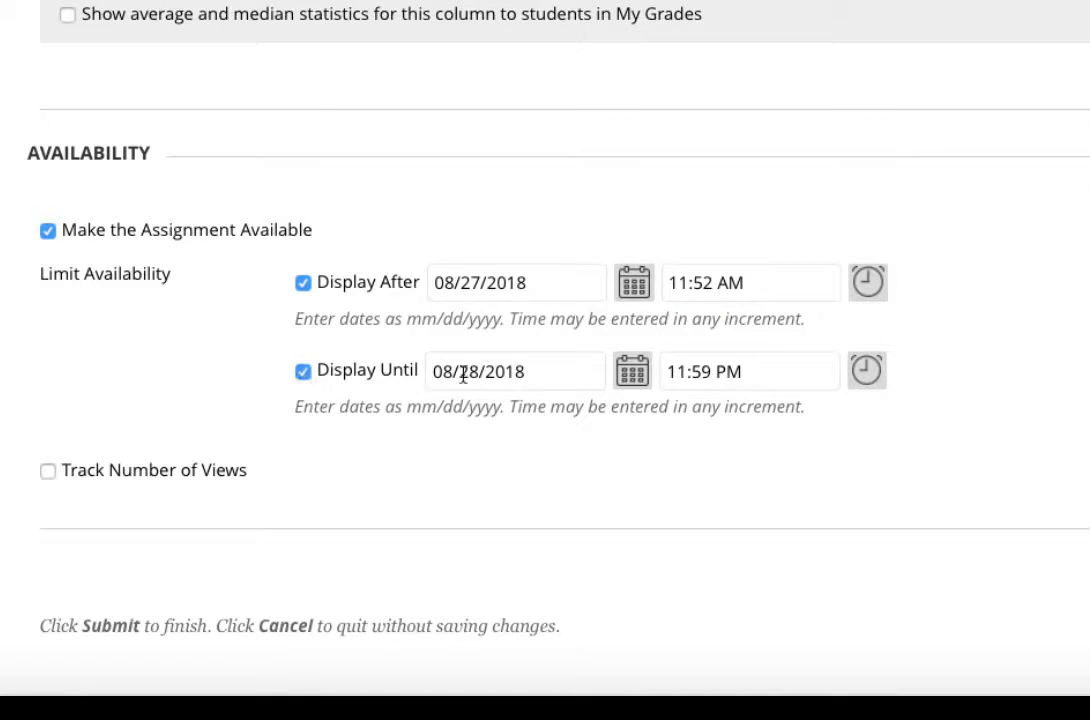
left_click(631, 376)
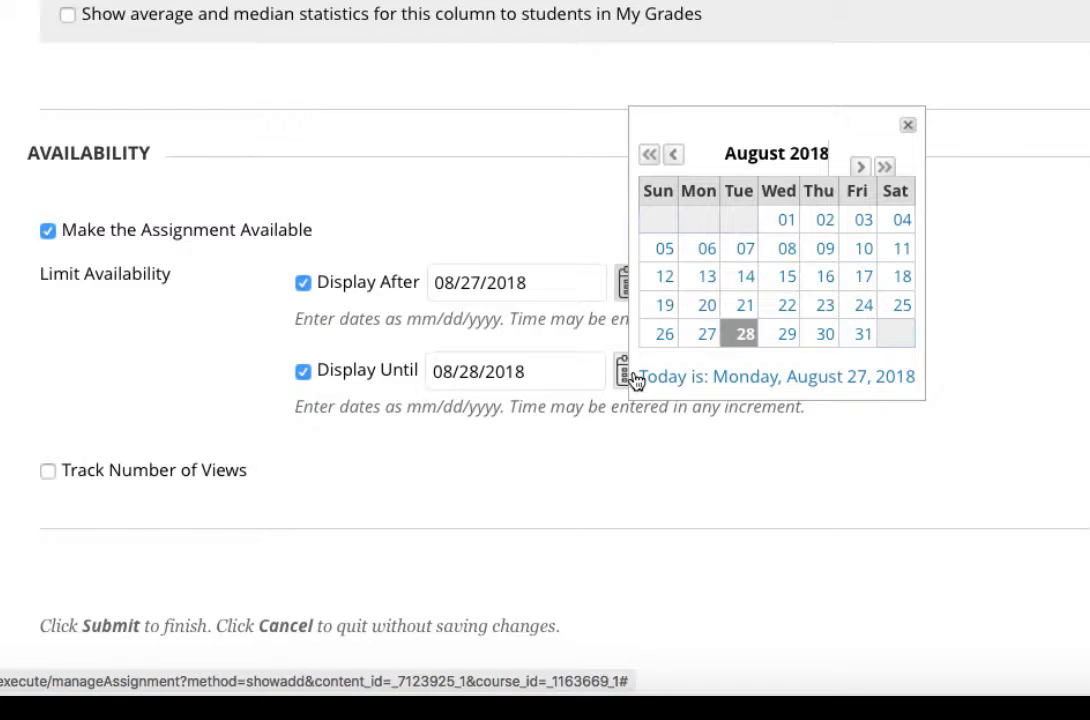
left_click(303, 372)
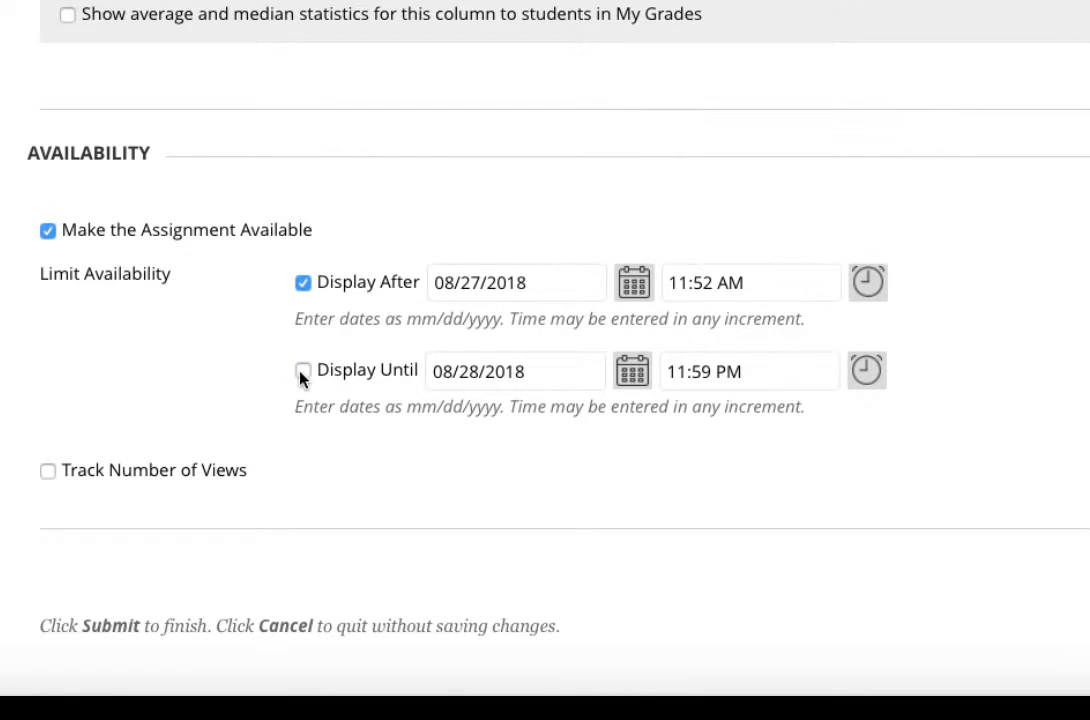
left_click(303, 283)
Look back over the completed assignment form and submit it to create the assignment
scroll(304, 283, "down", 1)
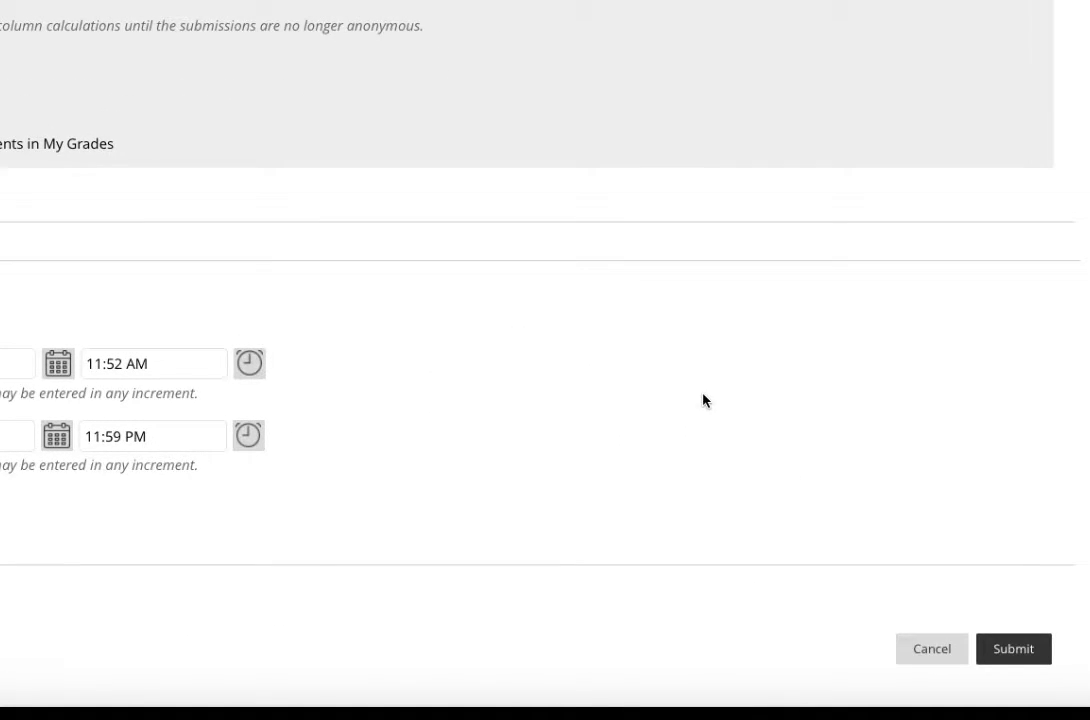
scroll(703, 400, "up", 15)
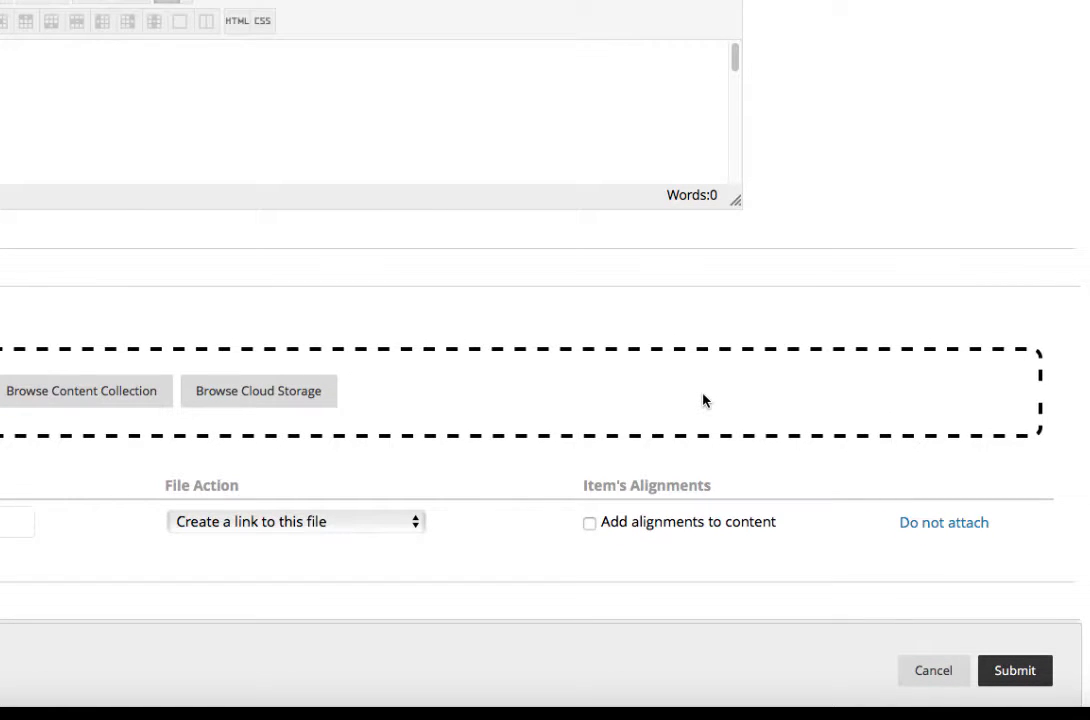
scroll(703, 400, "down", 5)
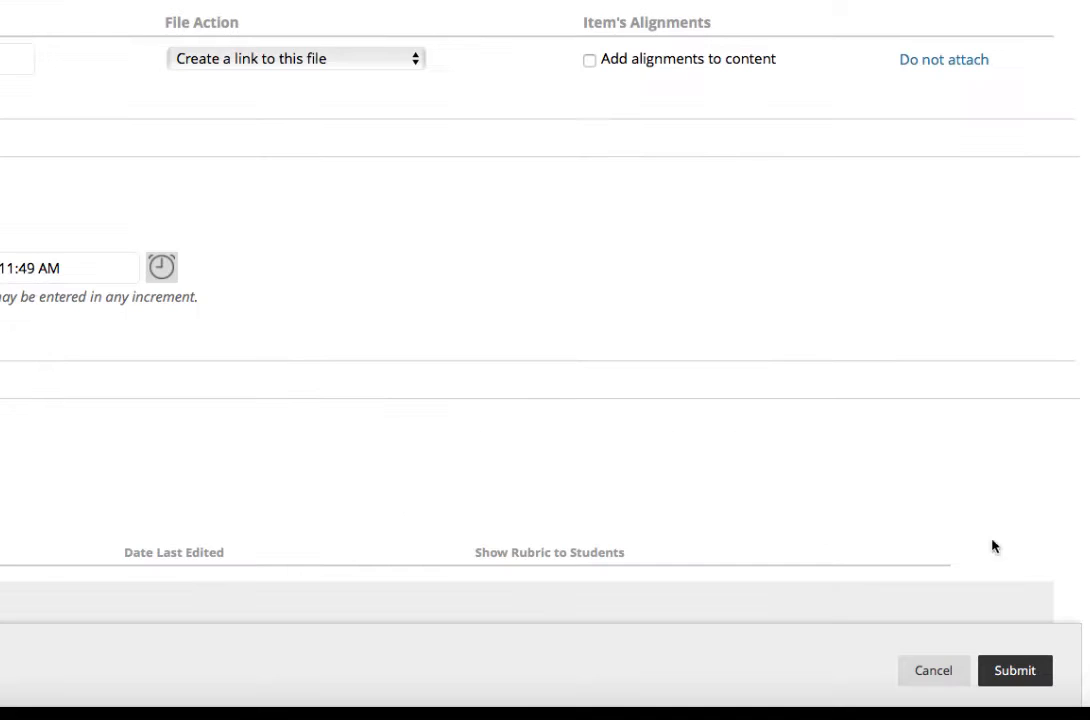
left_click(1016, 671)
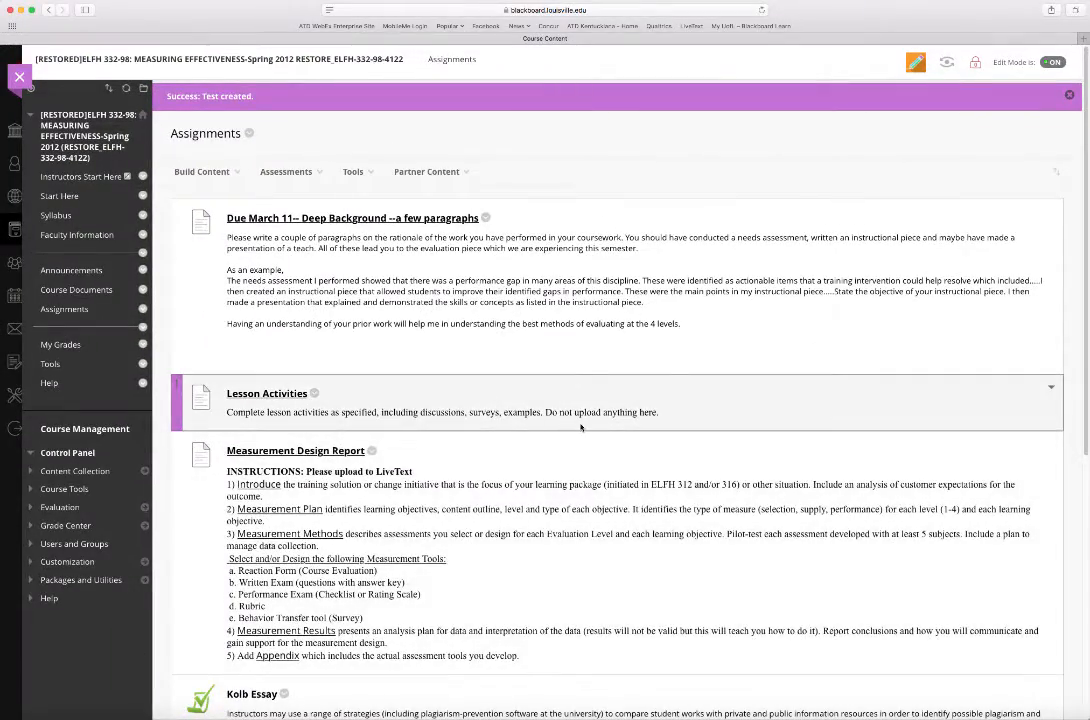
Preview the Test assignment's upload page from the Assignments list, and cancel out of it without submitting
scroll(518, 394, "down", 10)
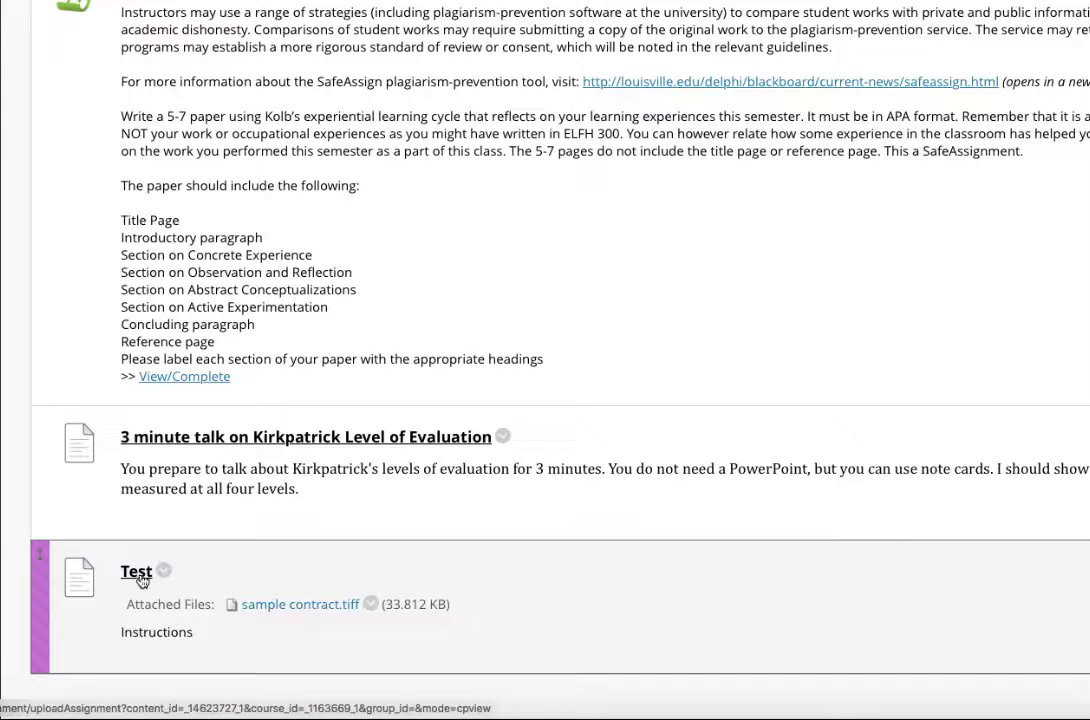
left_click(135, 577)
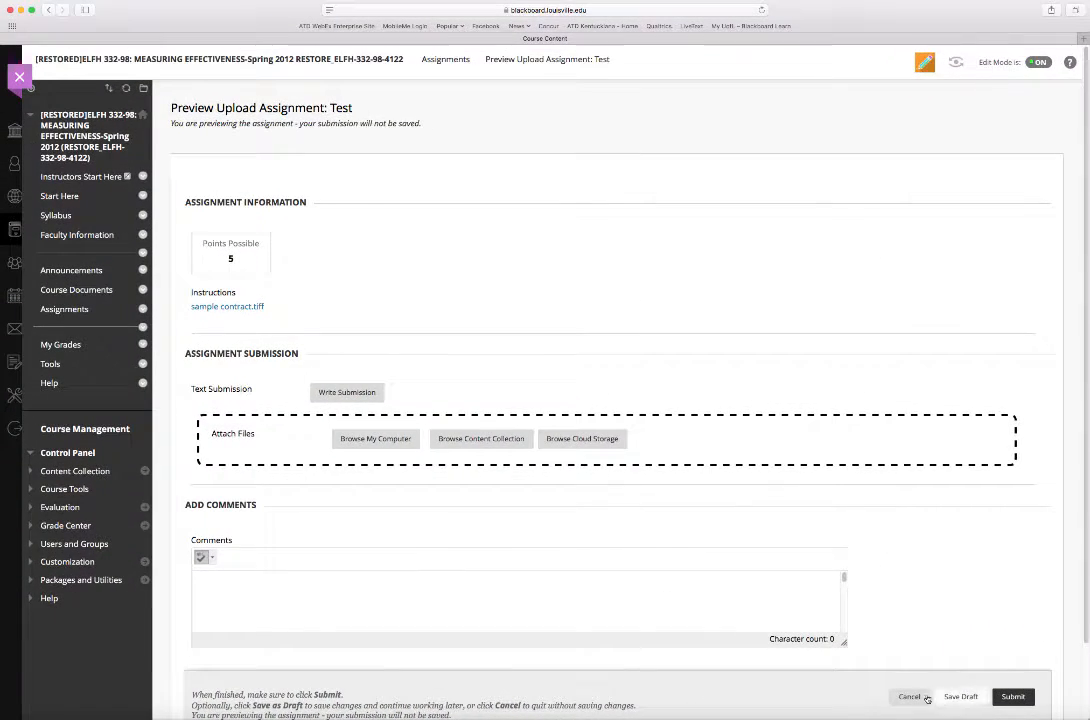
left_click(927, 699)
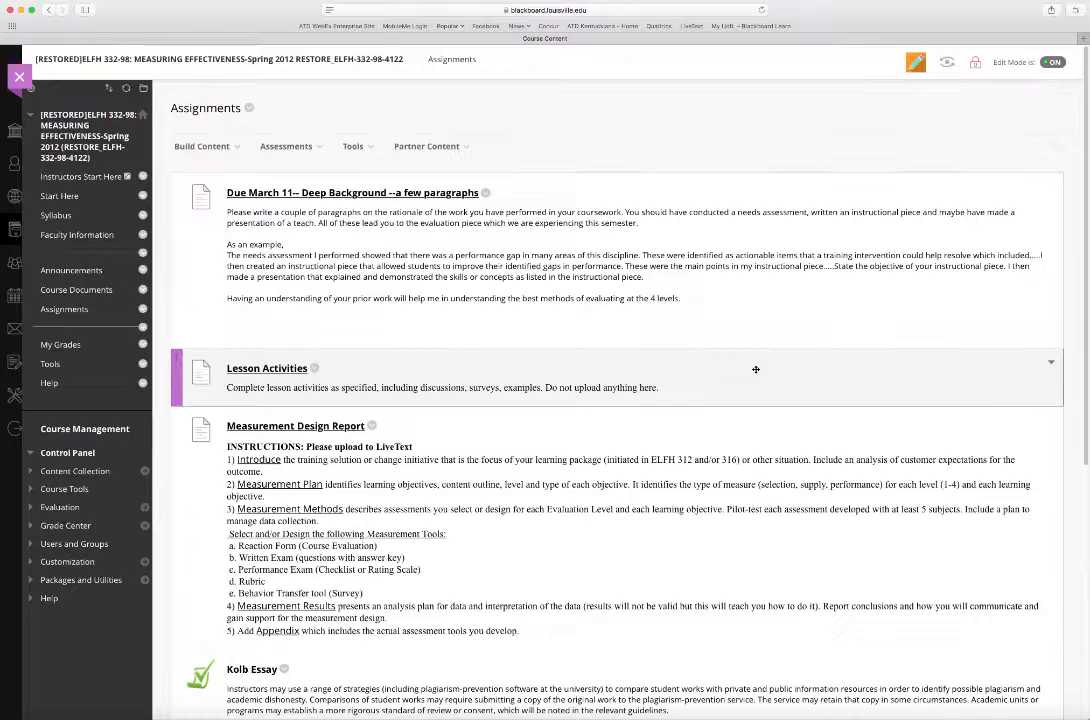